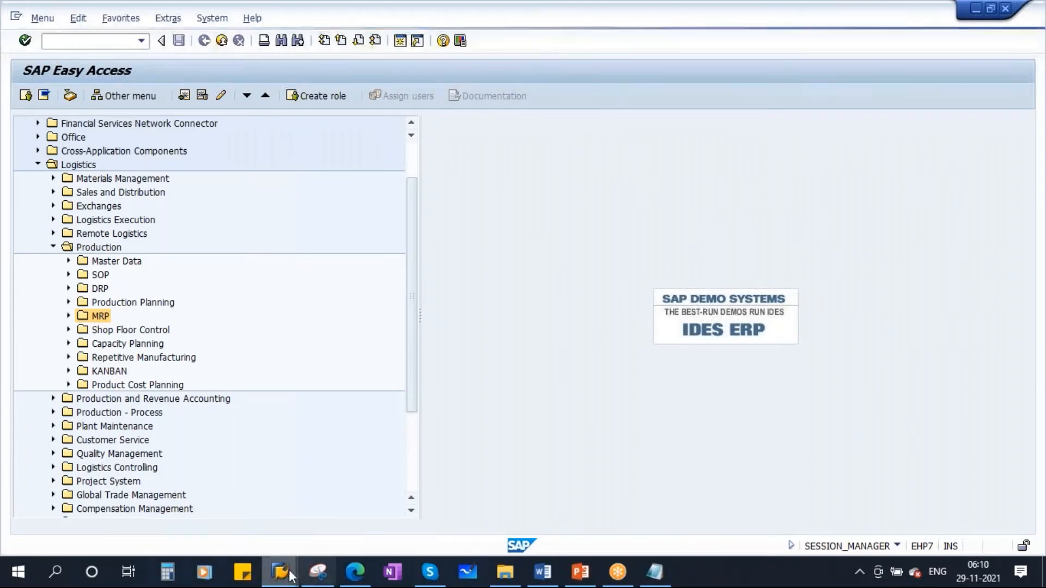
Open the logon screen of the S4HANA connection from SAP Logon.
click(282, 571)
click(178, 511)
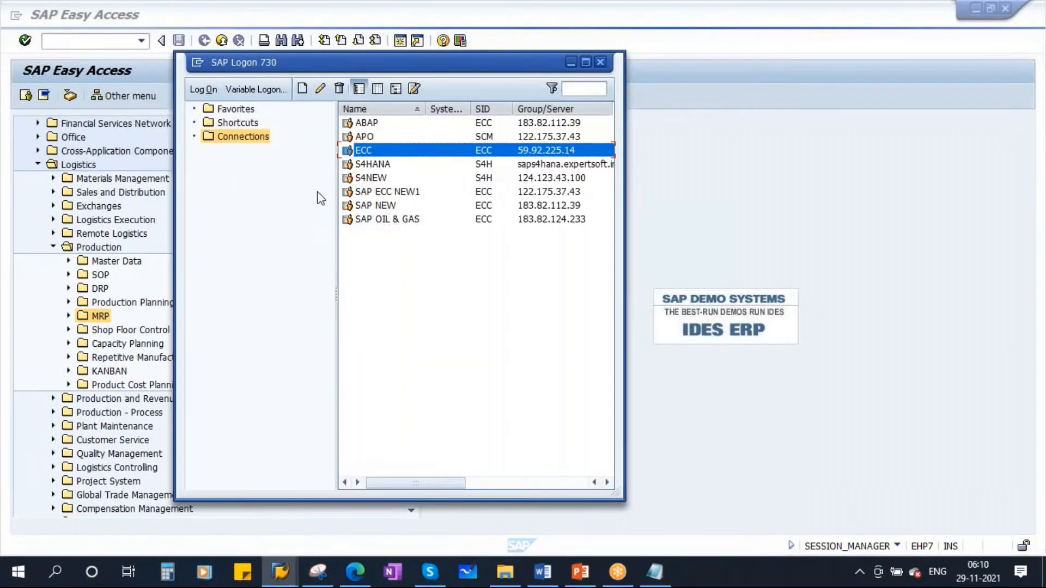
click(369, 167)
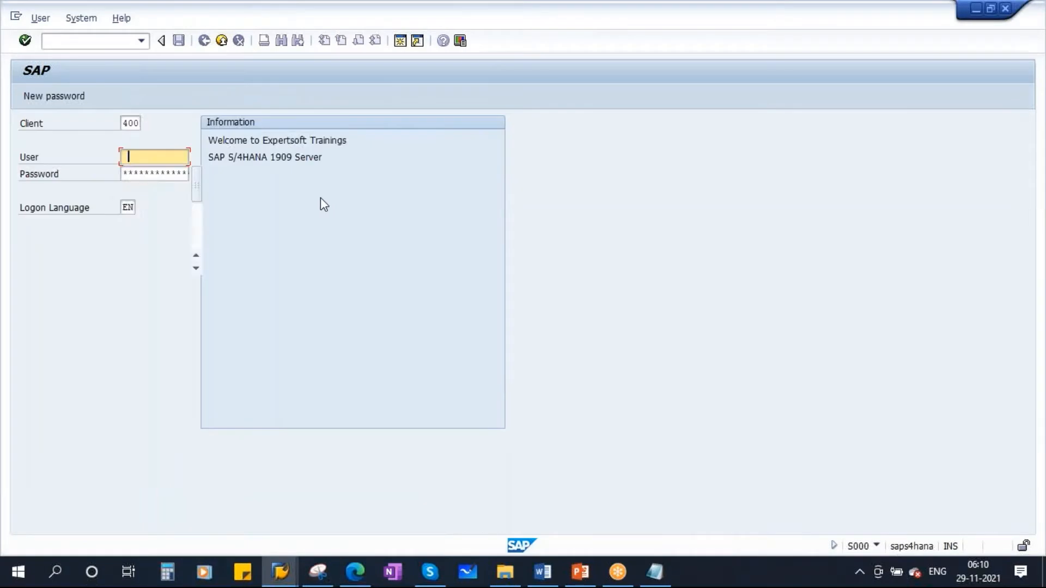
Log on to client 400 by choosing the remembered user ID and entering the account password.
click(144, 158)
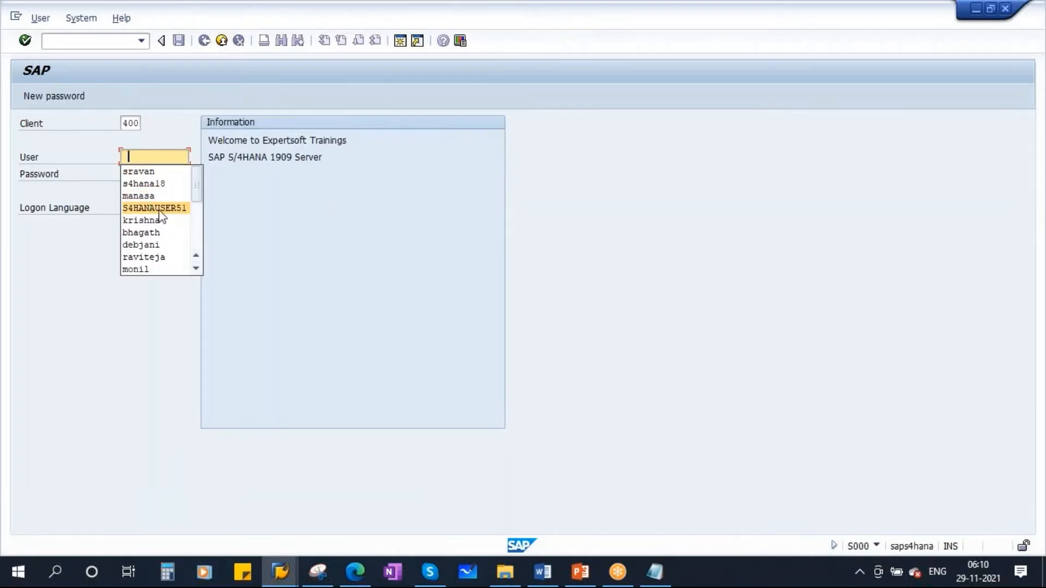
click(154, 208)
click(153, 173)
key(Caps_Lock)
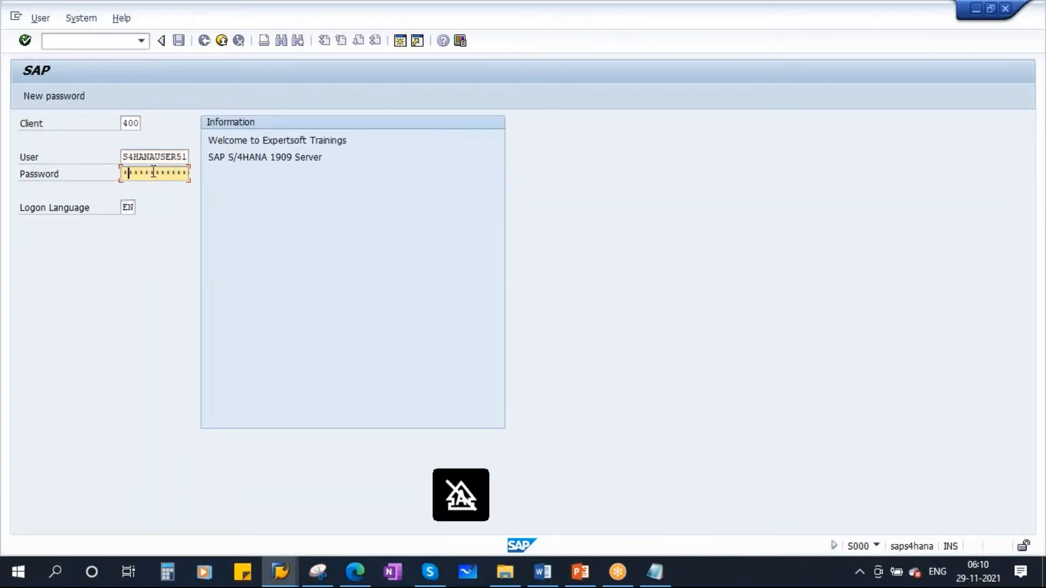
text(*********)
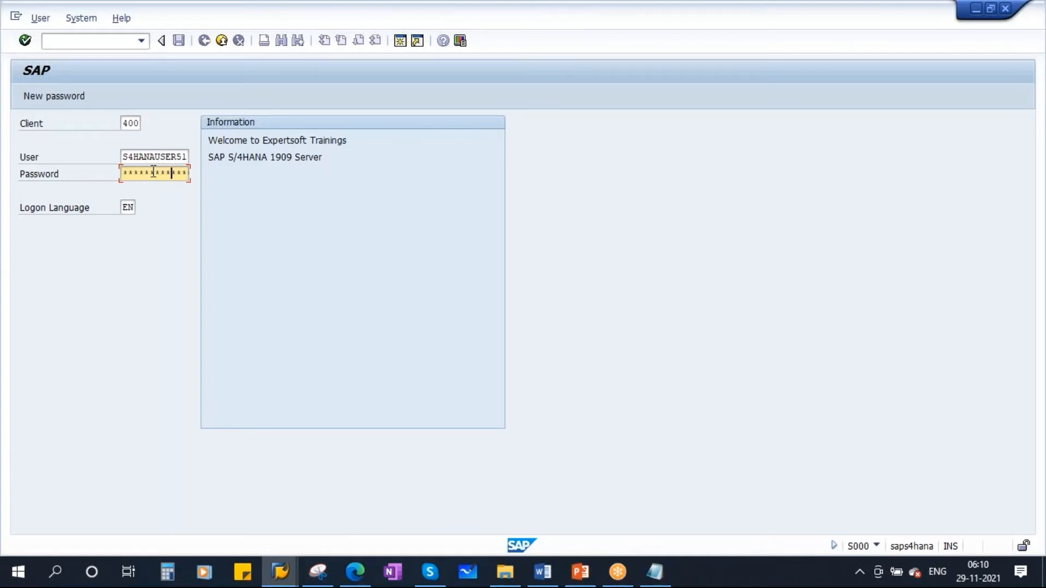
key(Return)
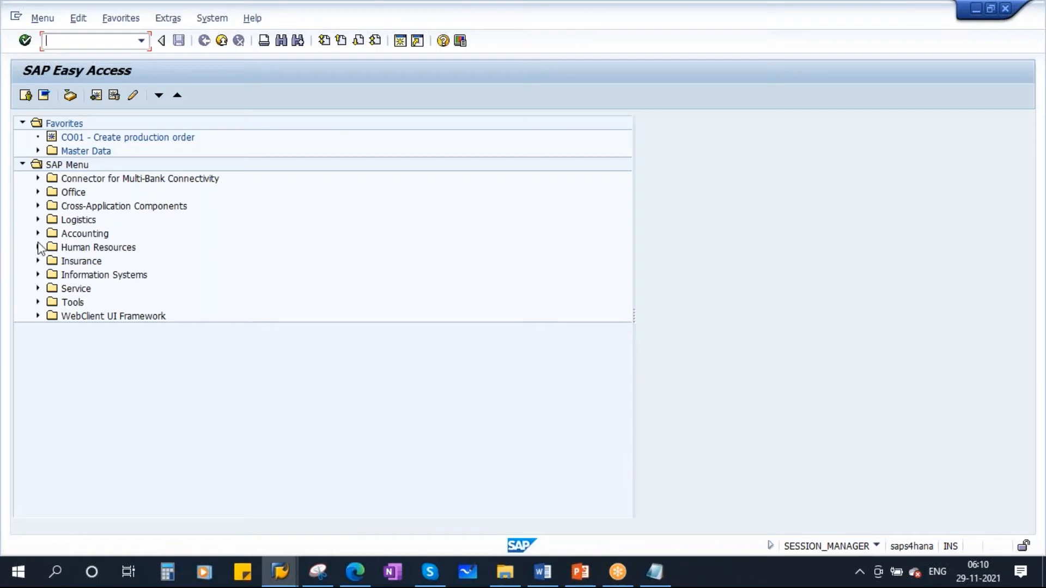
Expand Logistics, Production, MRP, Planning and Total Planning in the SAP menu and select MD01 - Online.
click(37, 220)
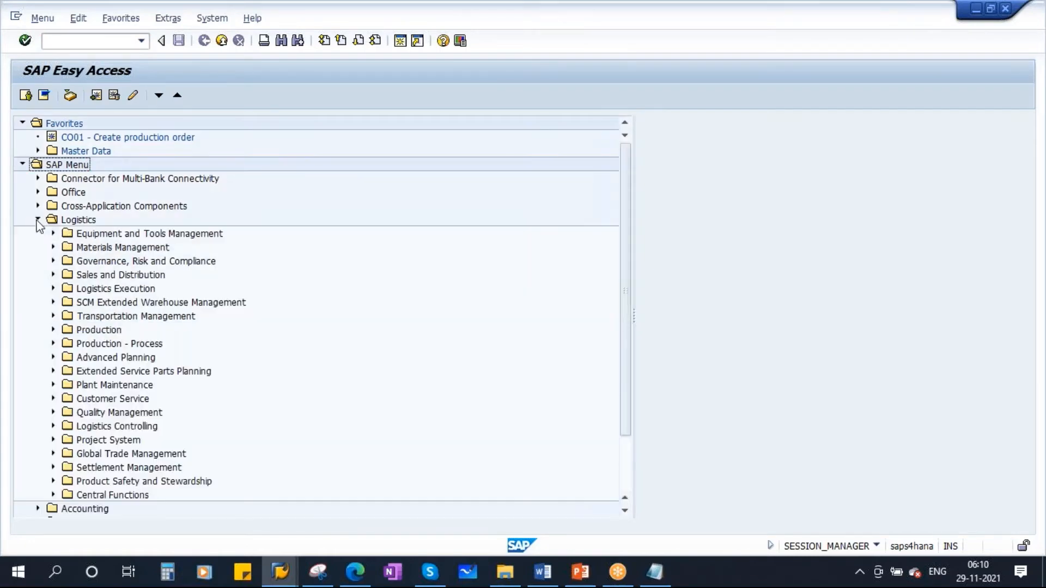
click(650, 348)
click(53, 330)
scroll(301, 398, down, 1)
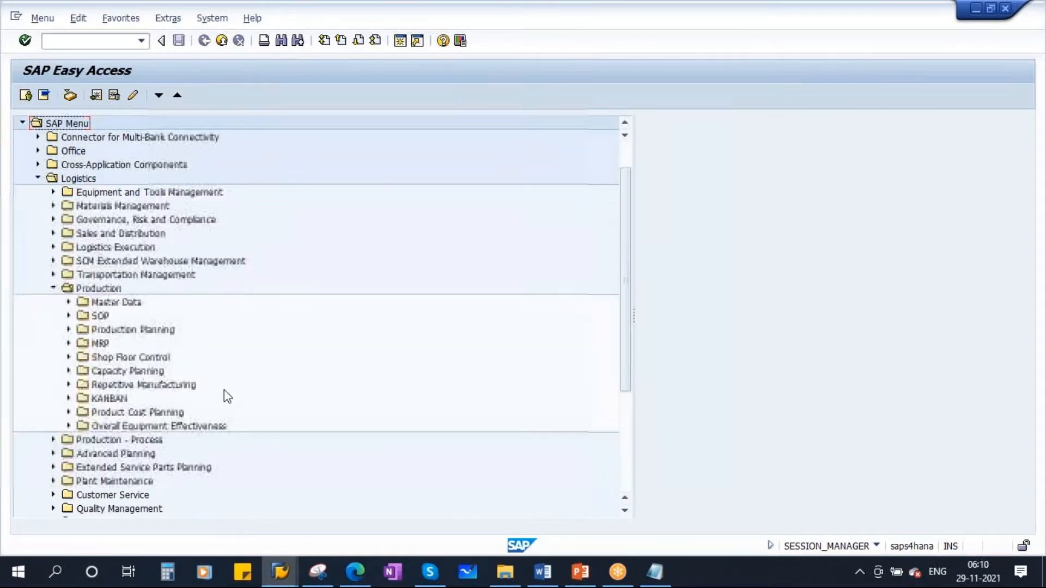
click(68, 343)
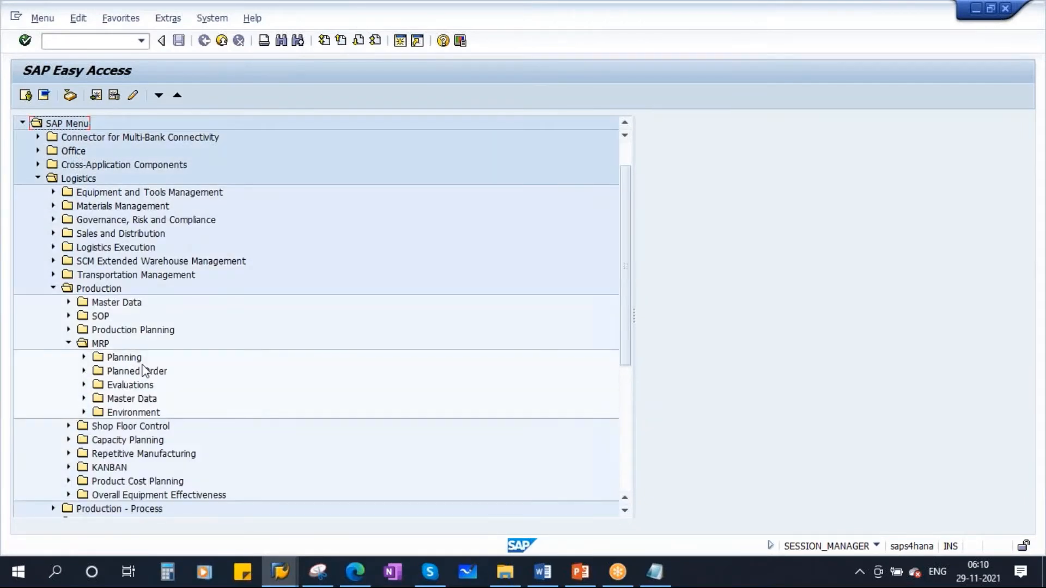
click(133, 360)
click(81, 357)
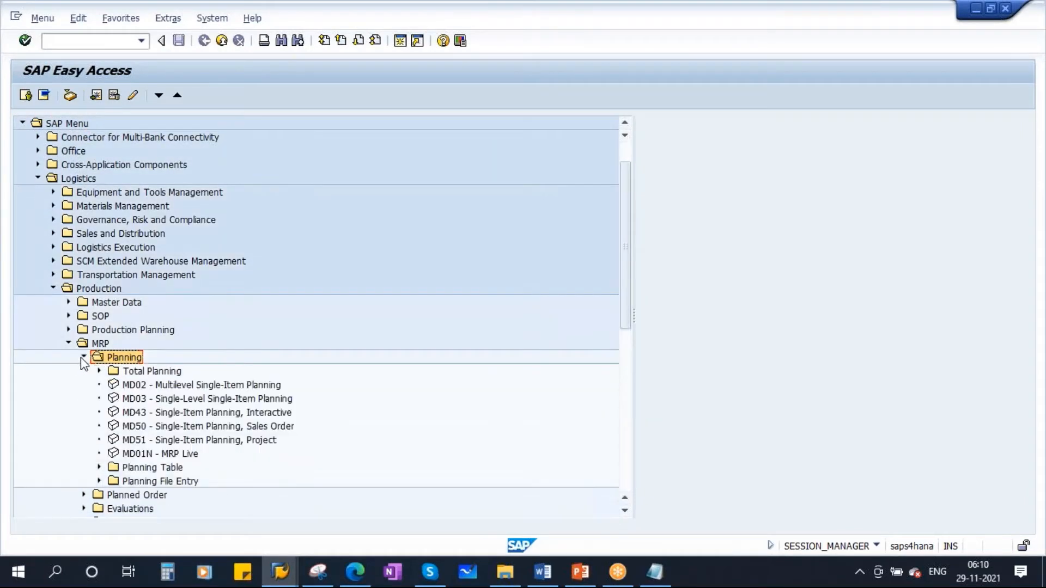
click(162, 372)
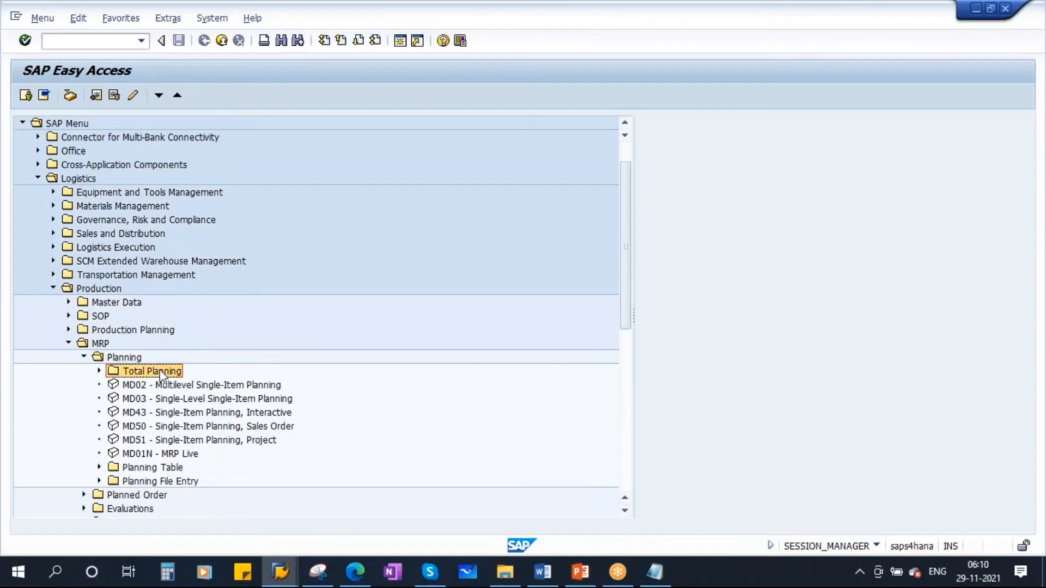
click(99, 371)
click(165, 385)
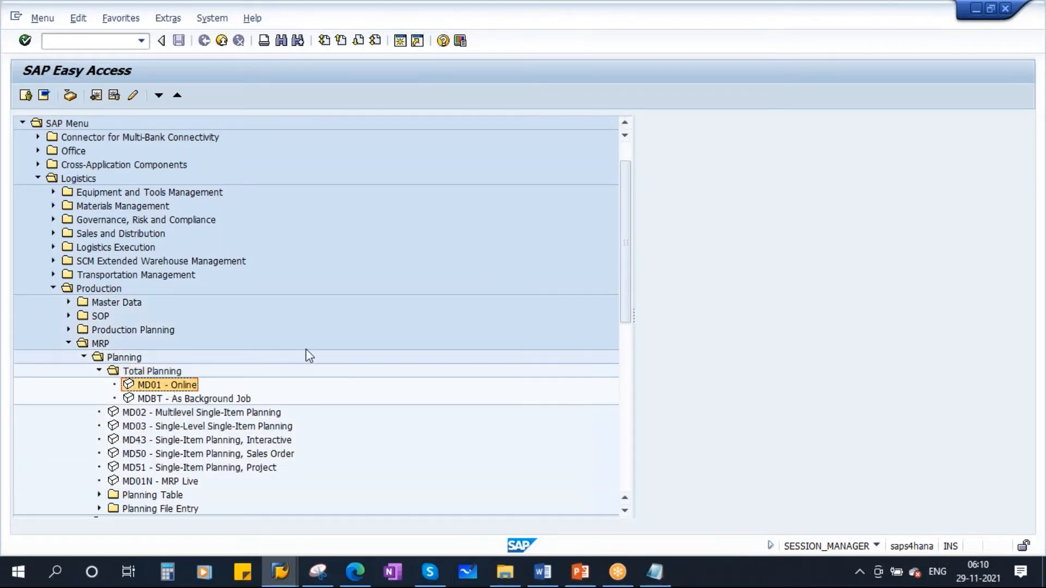
In the Notepad notes, add the line "=> online - MD01" under "A) Total MRP".
click(654, 572)
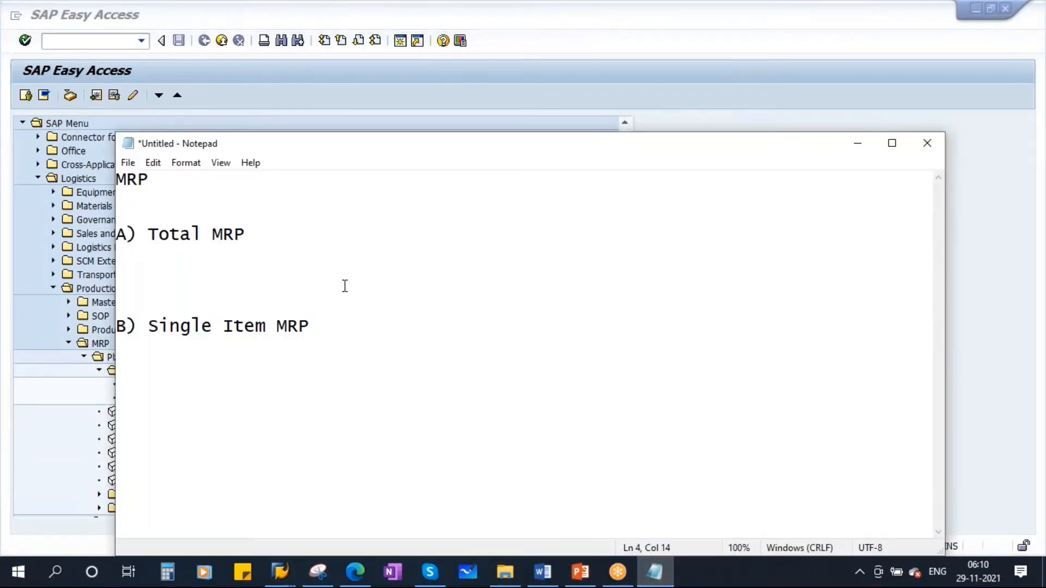
key(Return)
text(=)
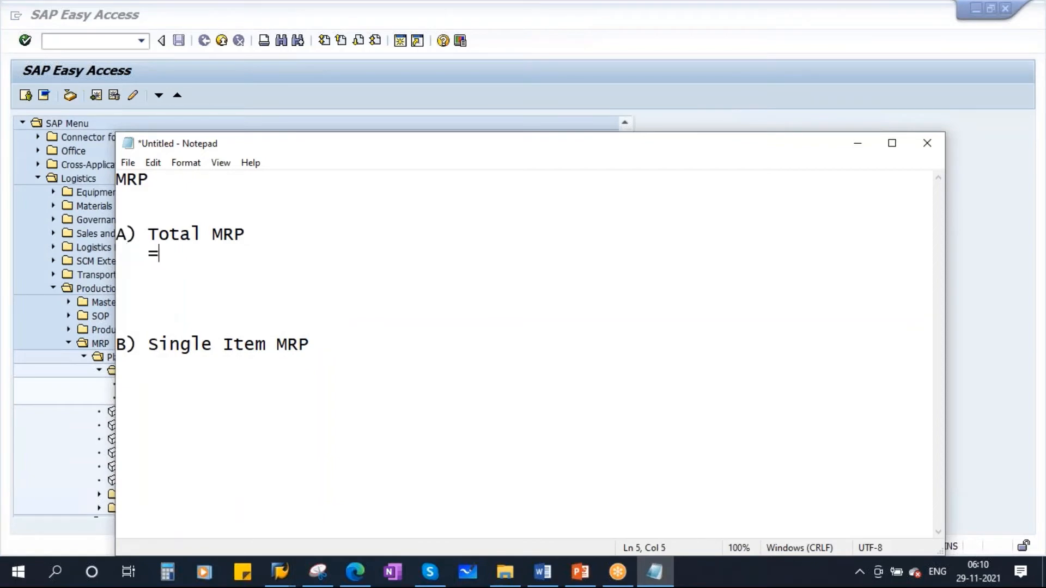
text(> online)
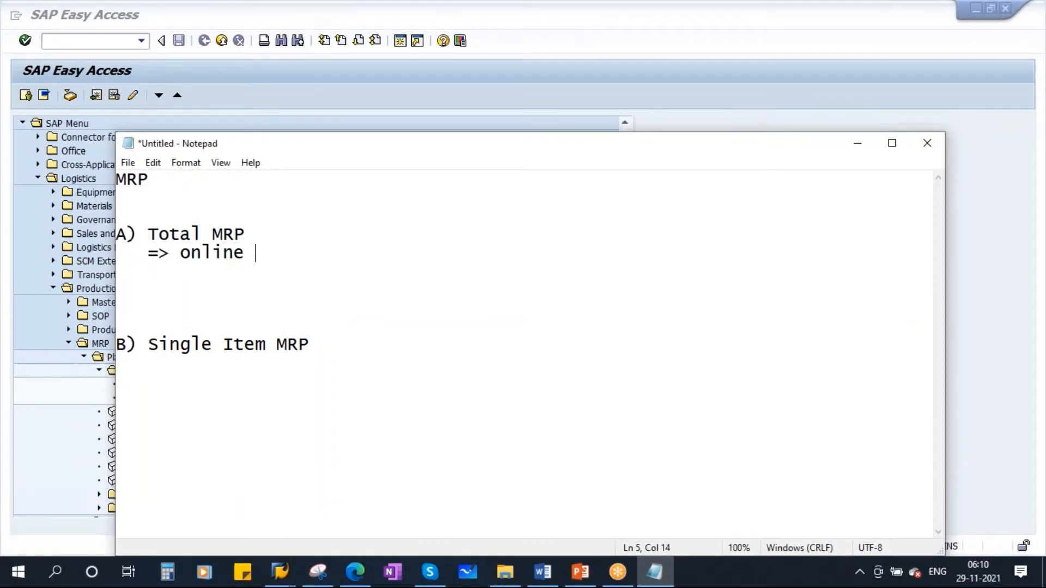
text( -)
key(Caps_Lock)
text(MD01)
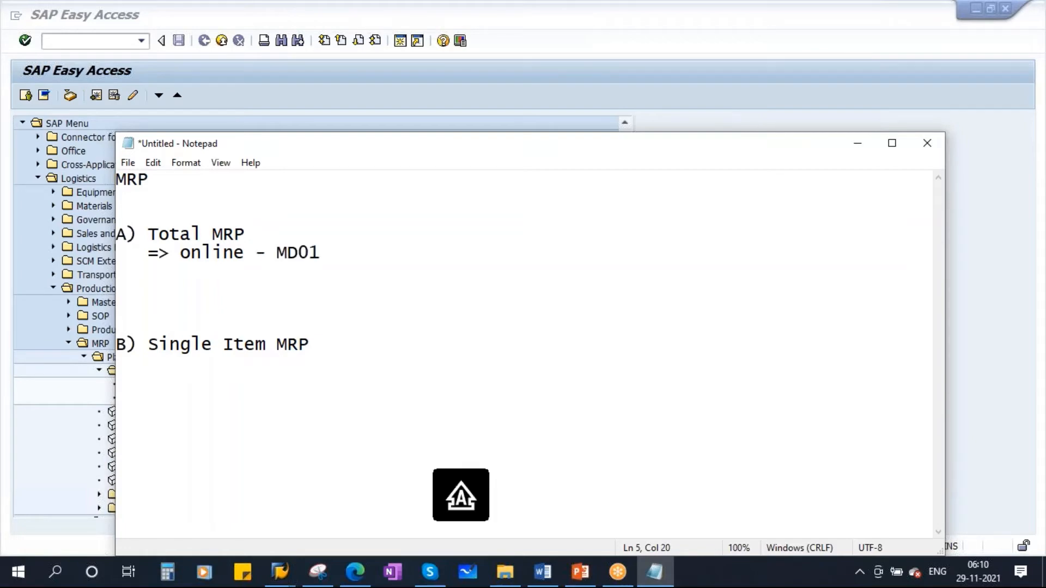
Return to SAP, open the MD01 online MRP run and enter plant 1710.
click(857, 144)
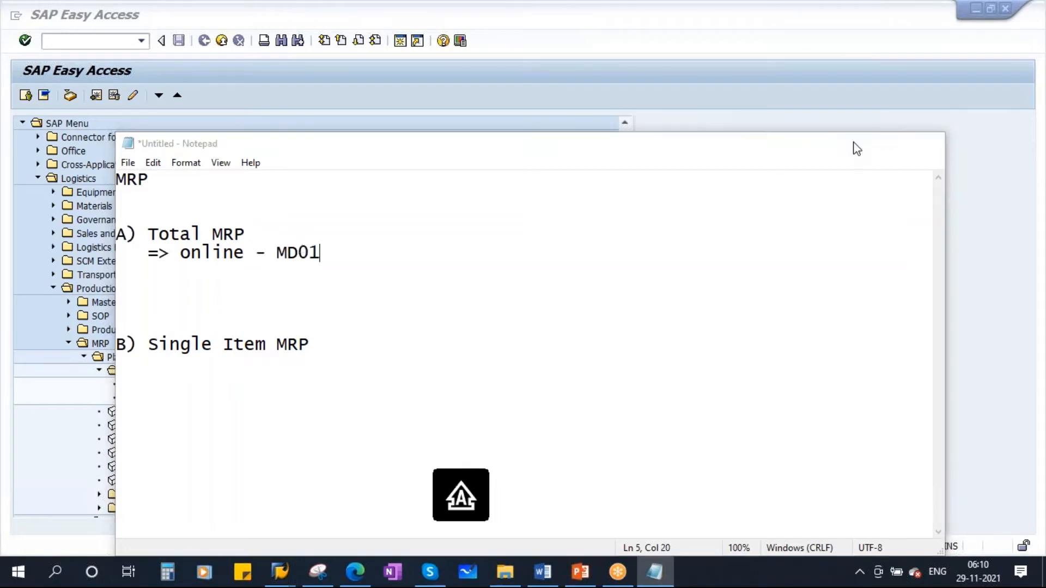
double_click(169, 386)
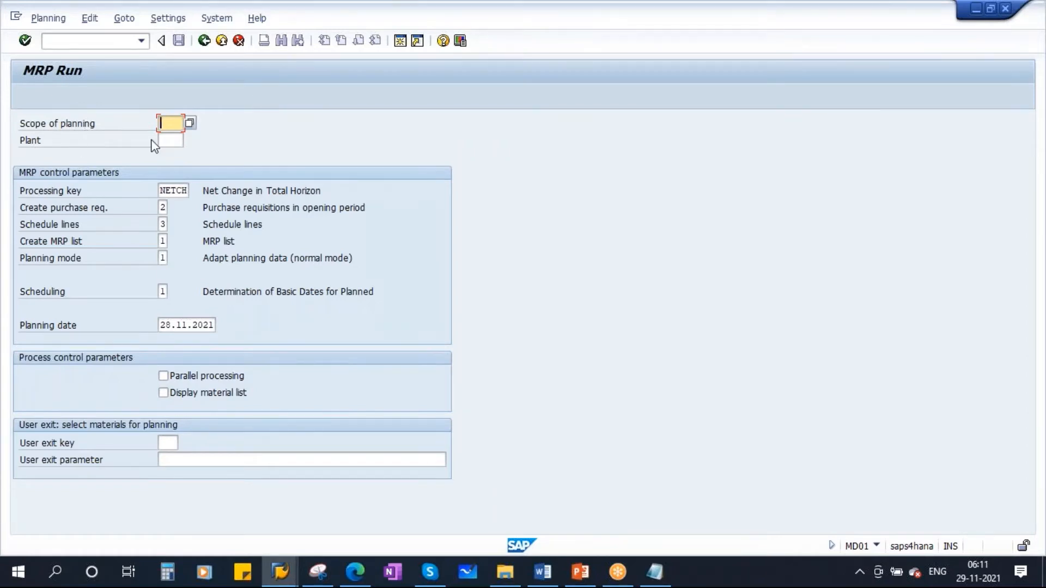
click(171, 140)
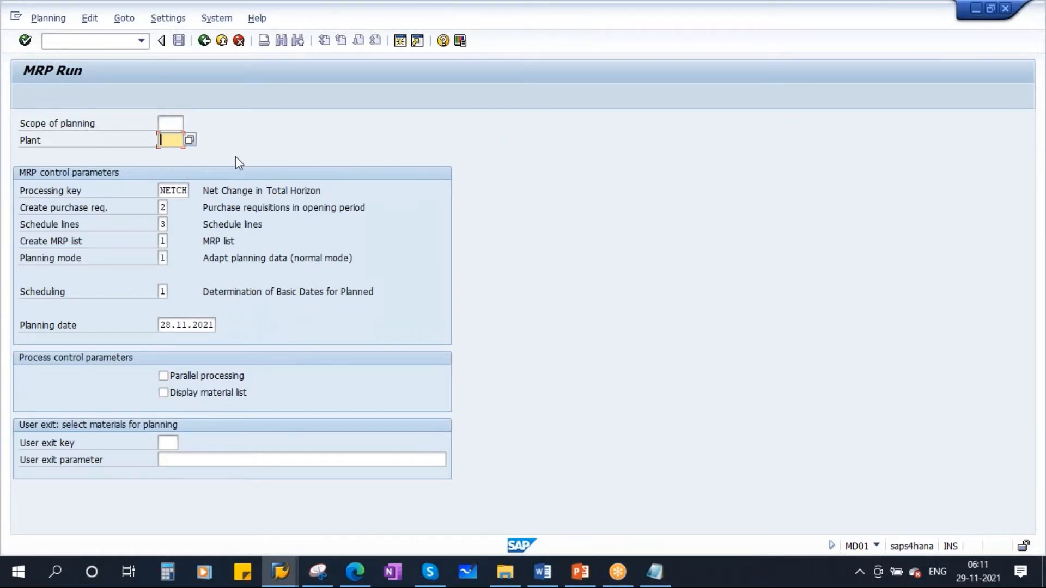
text(1710)
drag(162, 143, 249, 142)
In the Notepad notes, add the line "=> Background Job -" below the MD01 entry.
click(655, 572)
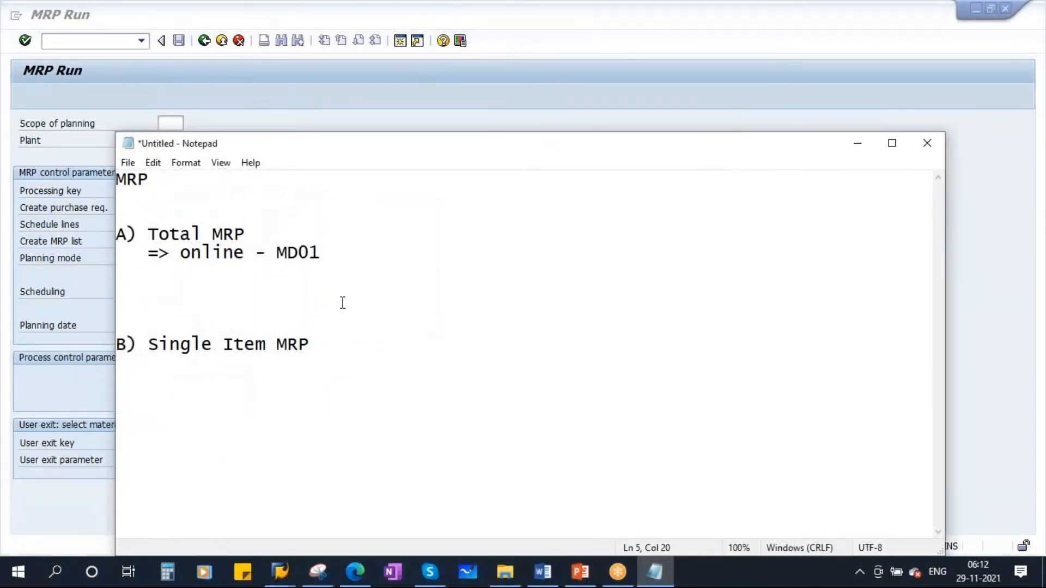
key(Return)
text(=)
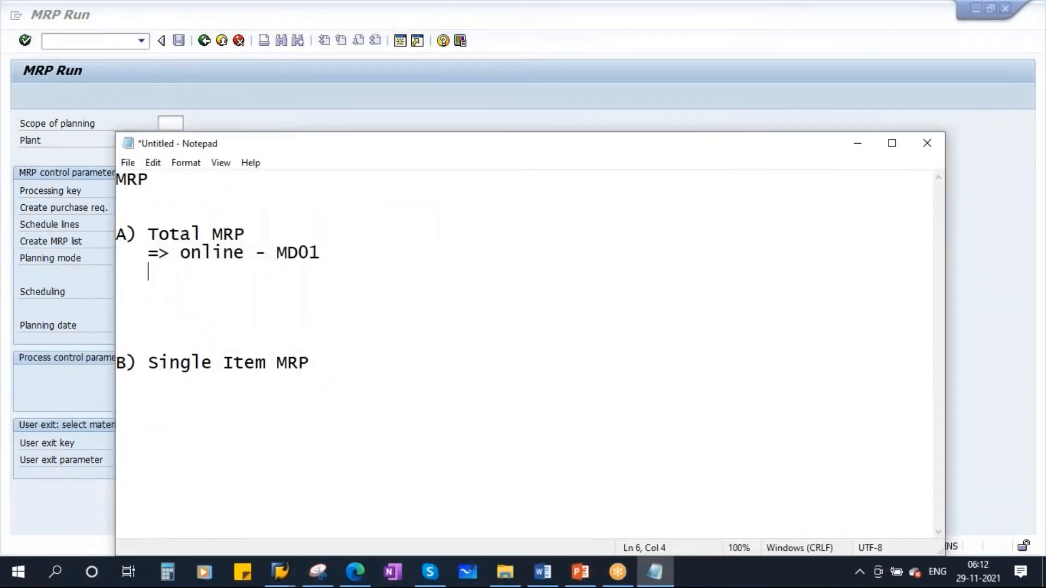
text(> Backgro)
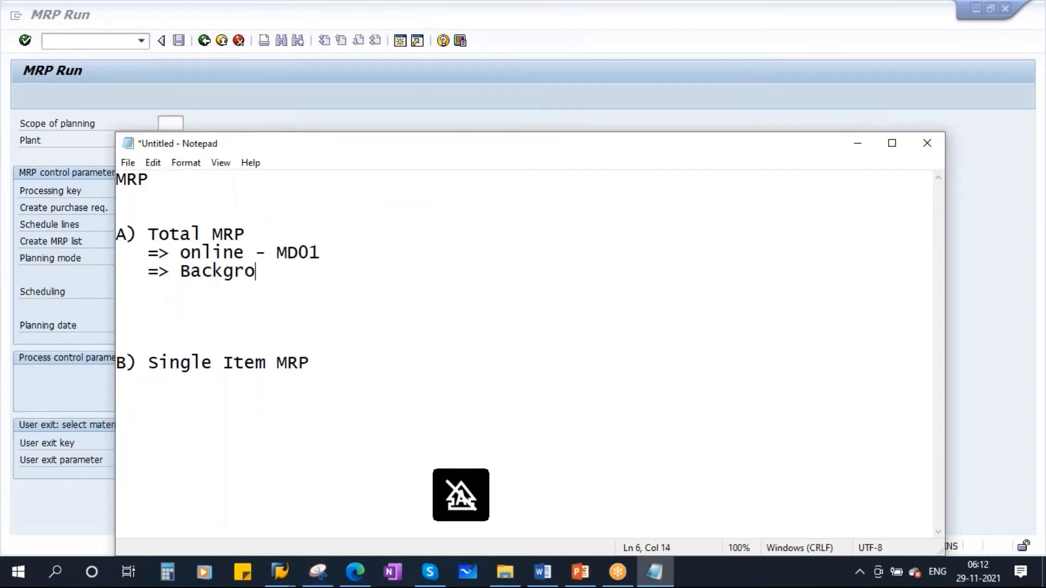
text(und Job)
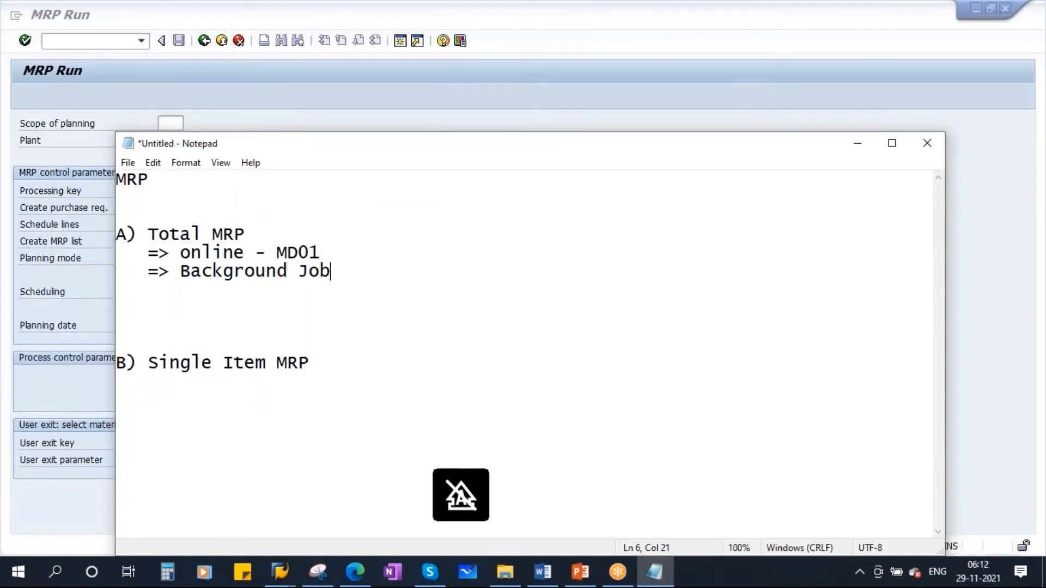
text( -)
drag(191, 252, 255, 253)
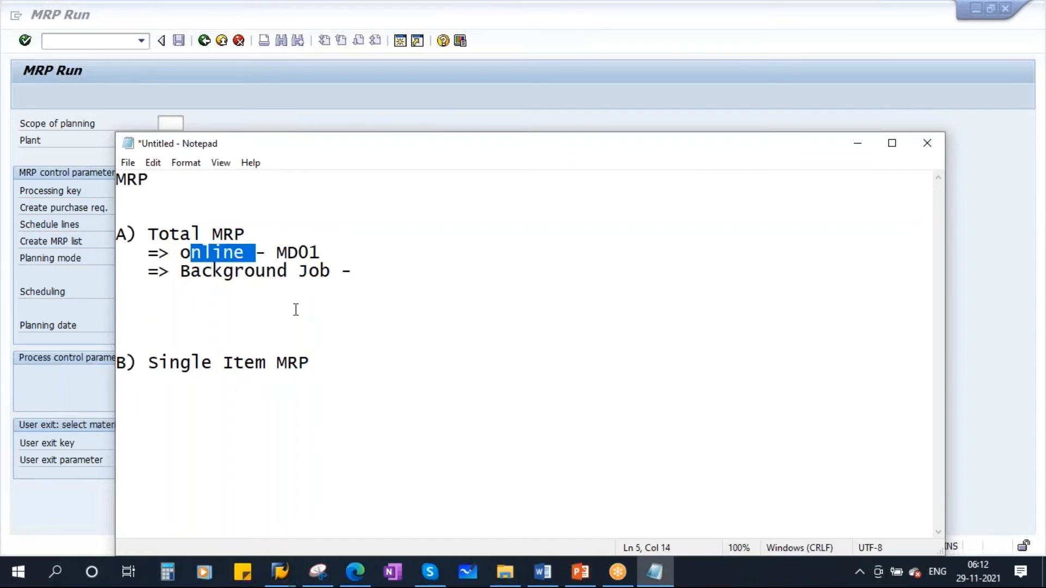
drag(182, 270, 322, 275)
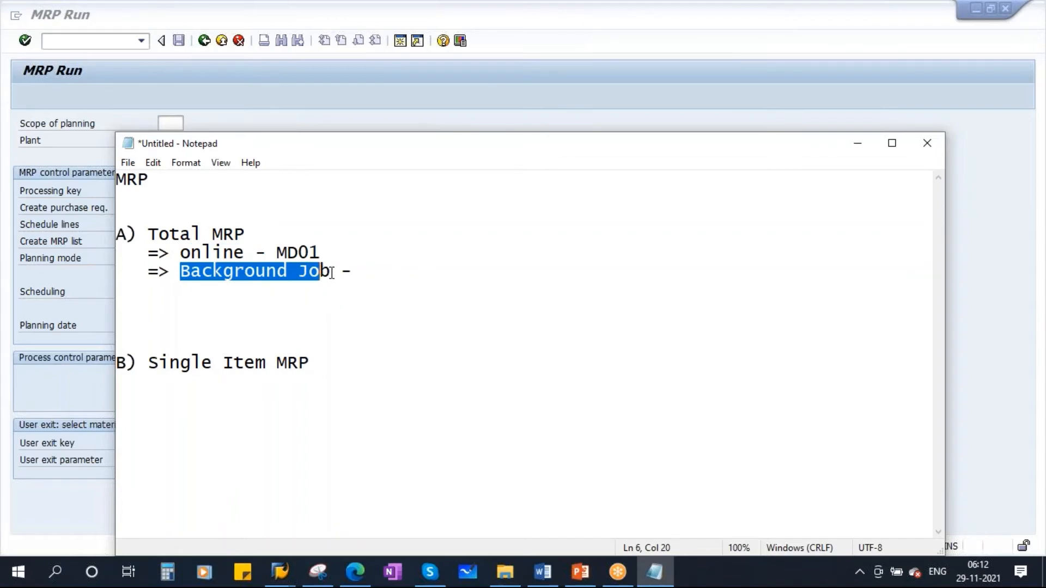
Replace the trailing dash of the Background Job line with "-> non-business hours".
click(367, 271)
key(BackSpace)
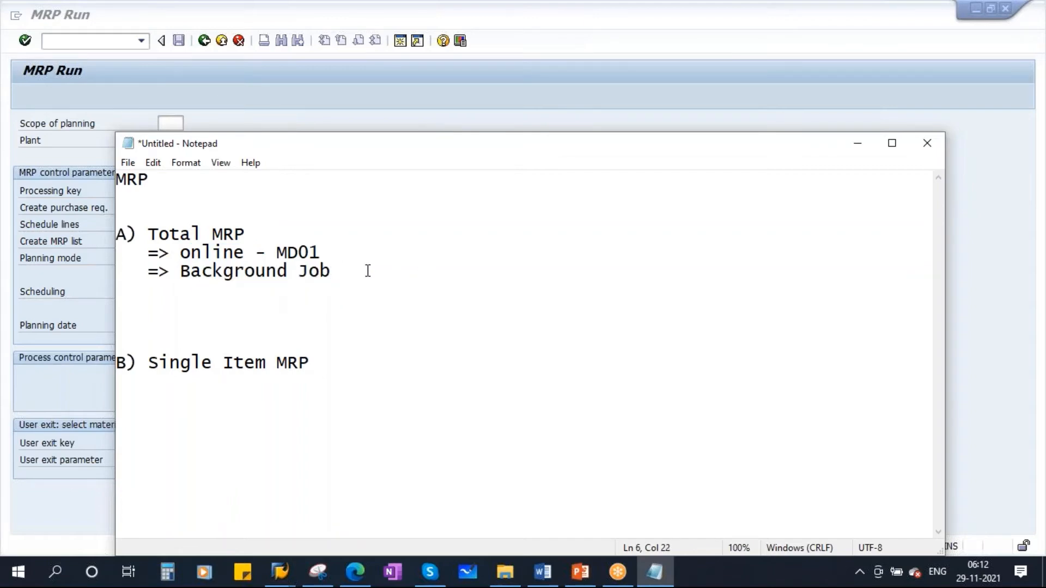
text(>)
text(->)
key(Right)
text(non-business )
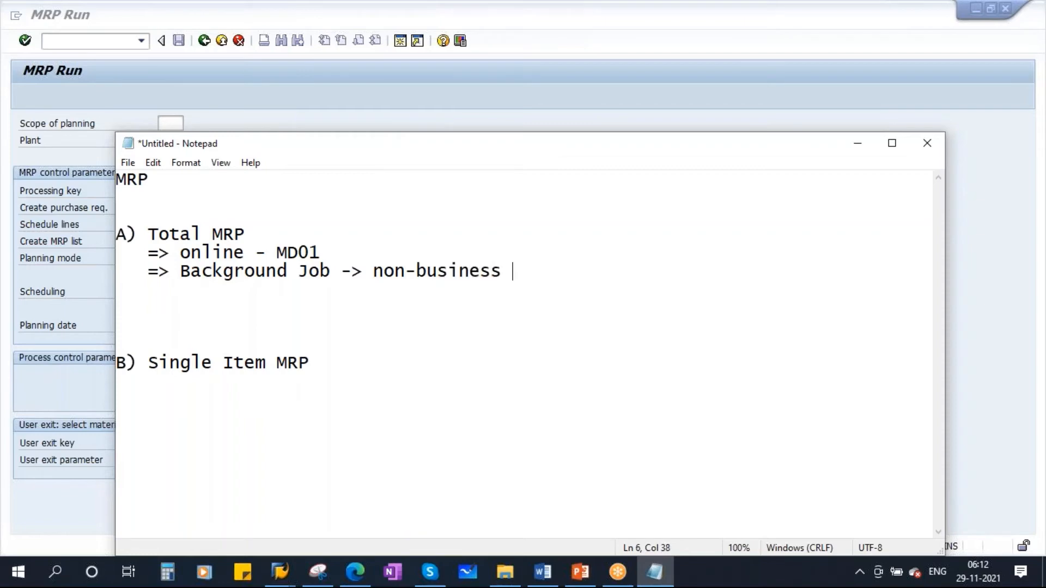
text(ho)
key(BackSpace)
text(hours)
Capitalize the first letters of "Online" and "Non-business hours" in the Total MRP notes.
click(182, 252)
key(Delete)
key(Caps_Lock)
text(O)
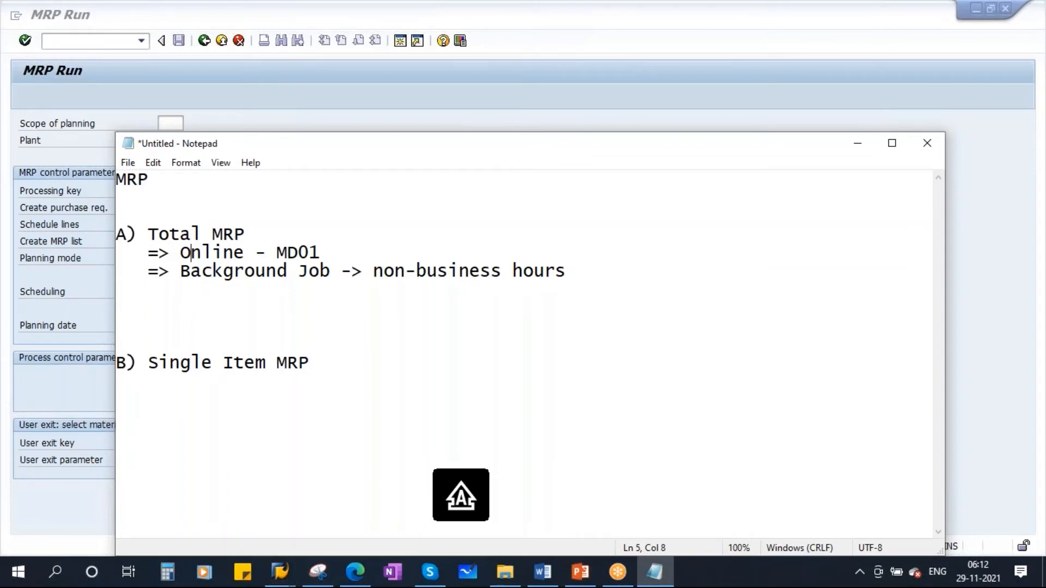
click(383, 270)
key(BackSpace)
text(N)
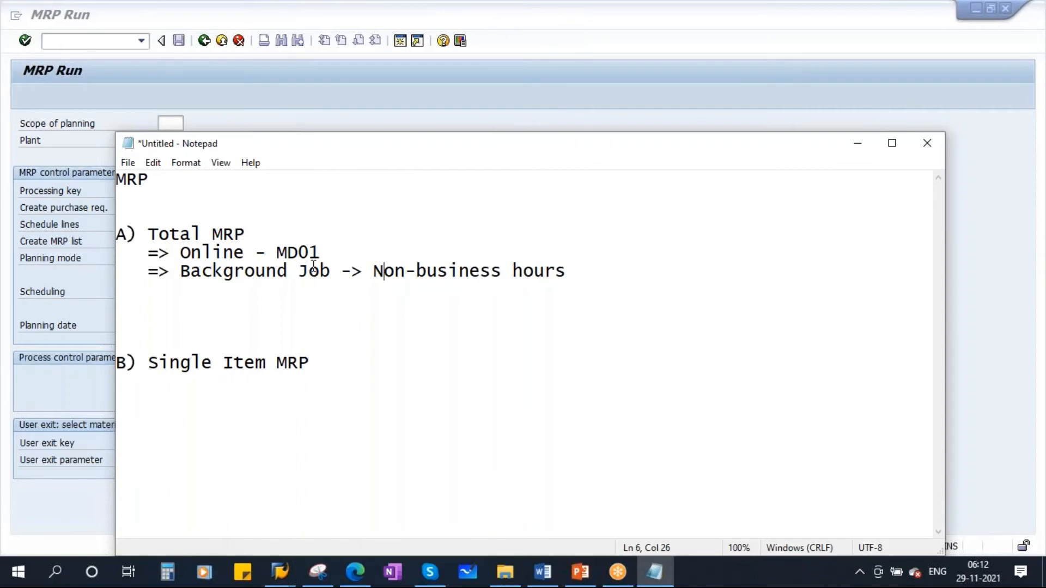
click(310, 271)
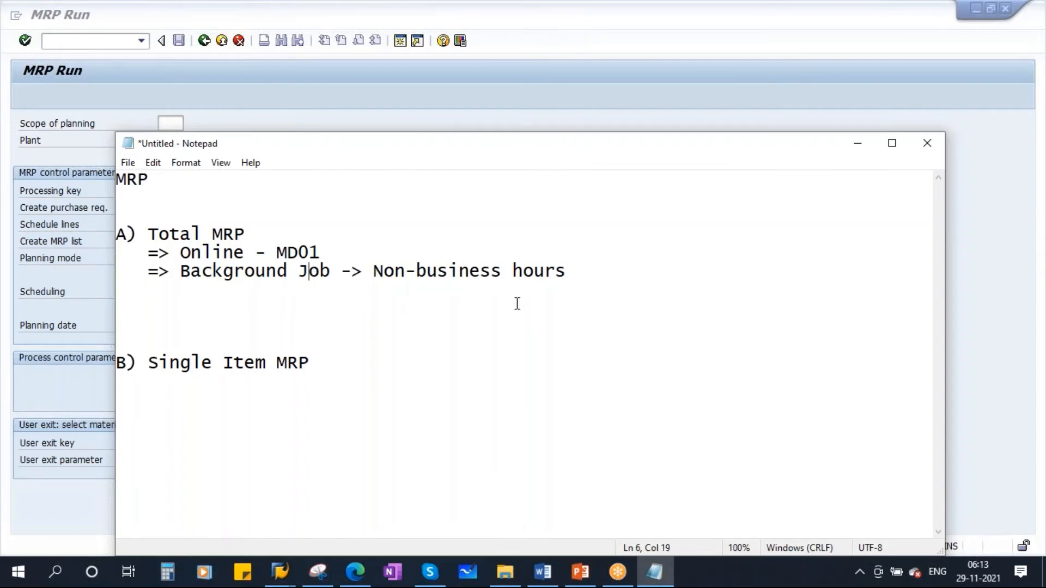
click(586, 275)
drag(373, 270, 568, 271)
click(570, 271)
Switch back to SAP, leave the MRP Run screen and select MDBT - As Background Job in the menu.
click(857, 143)
click(205, 40)
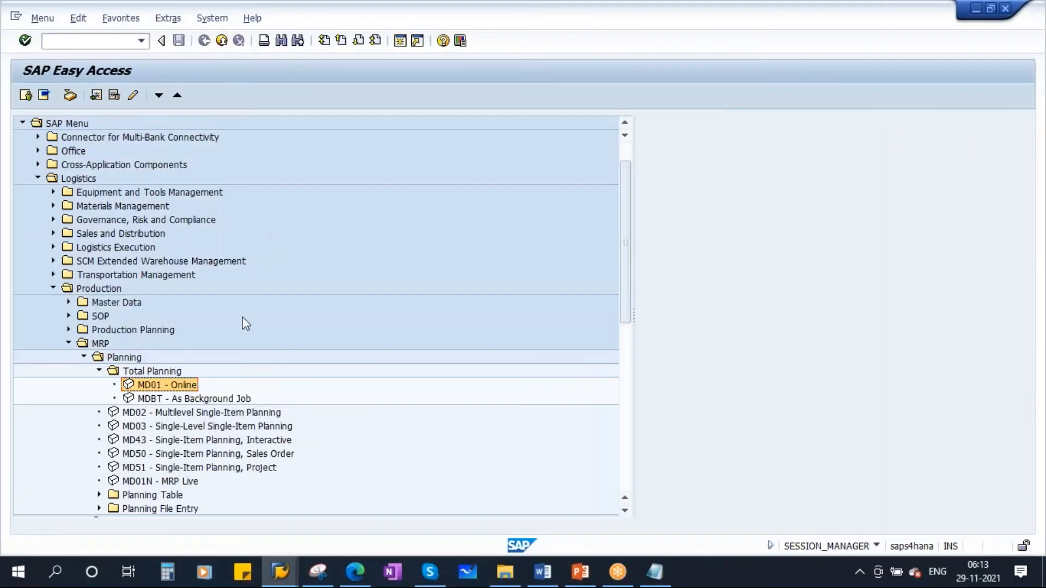
click(193, 401)
In the Notepad notes, insert "- MDBT" after "Background Job".
click(655, 572)
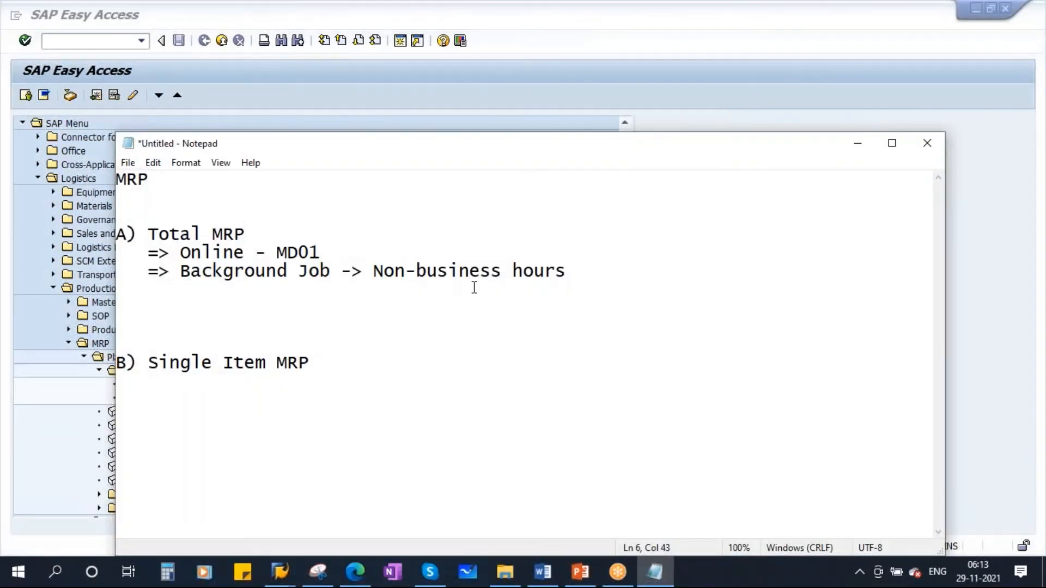
click(331, 271)
text(- )
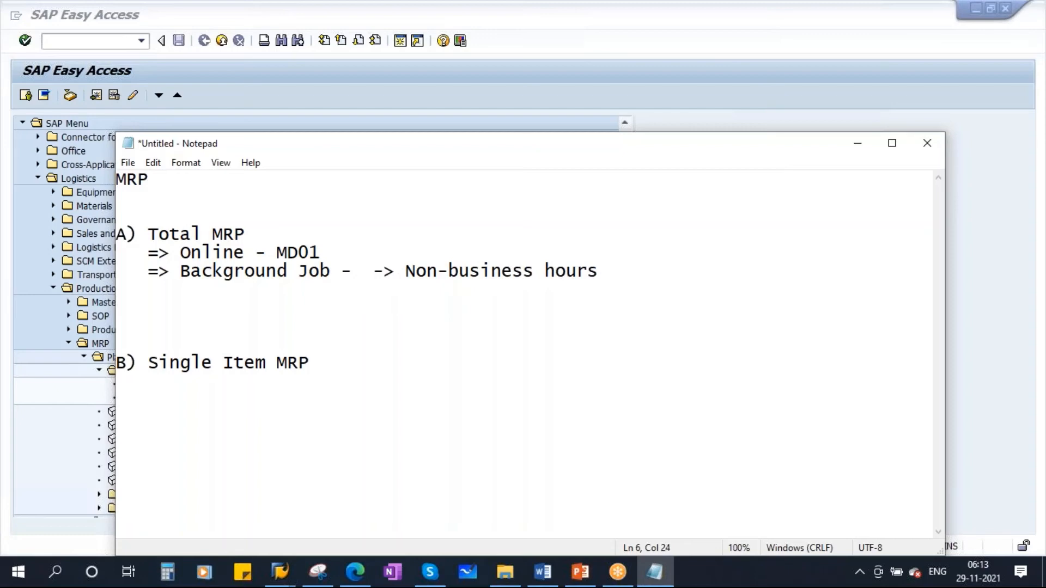
text(MDBT)
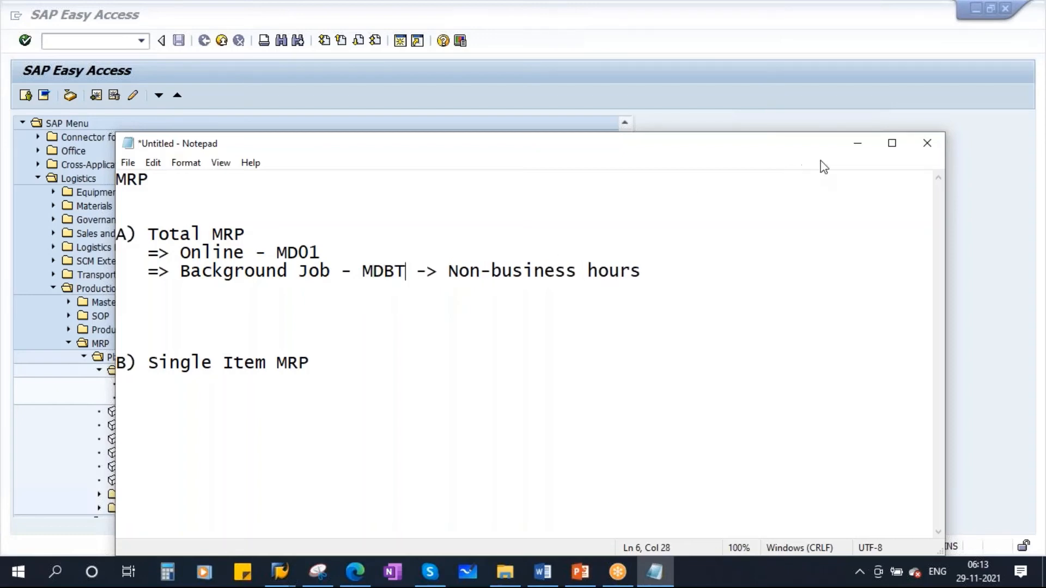
Return to SAP and open the MDBT - As Background Job transaction.
click(857, 143)
double_click(227, 398)
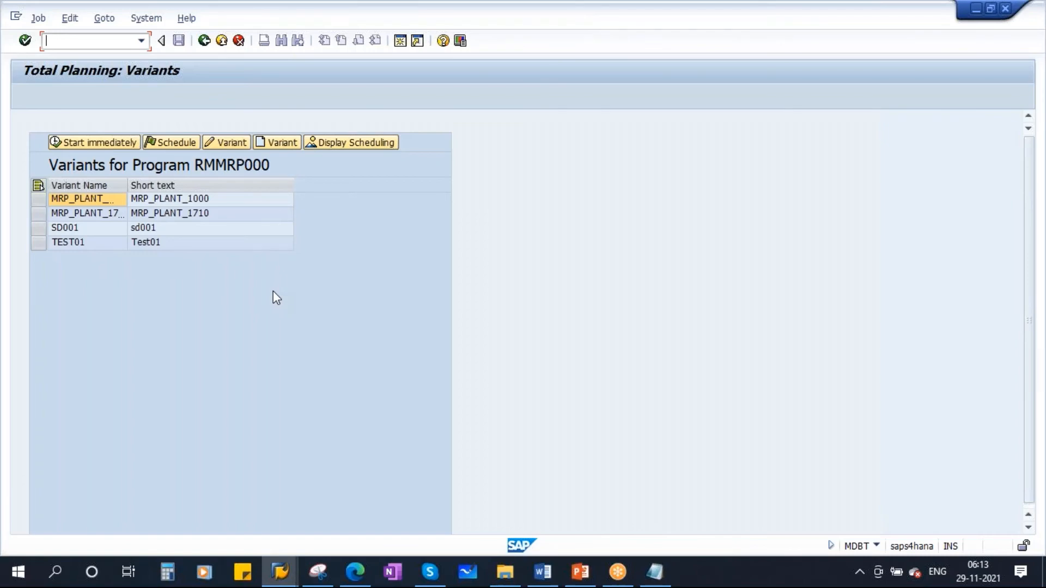
Switch to the Notepad notes and add an indented line "frequency and time" beneath the Background Job entry.
click(654, 572)
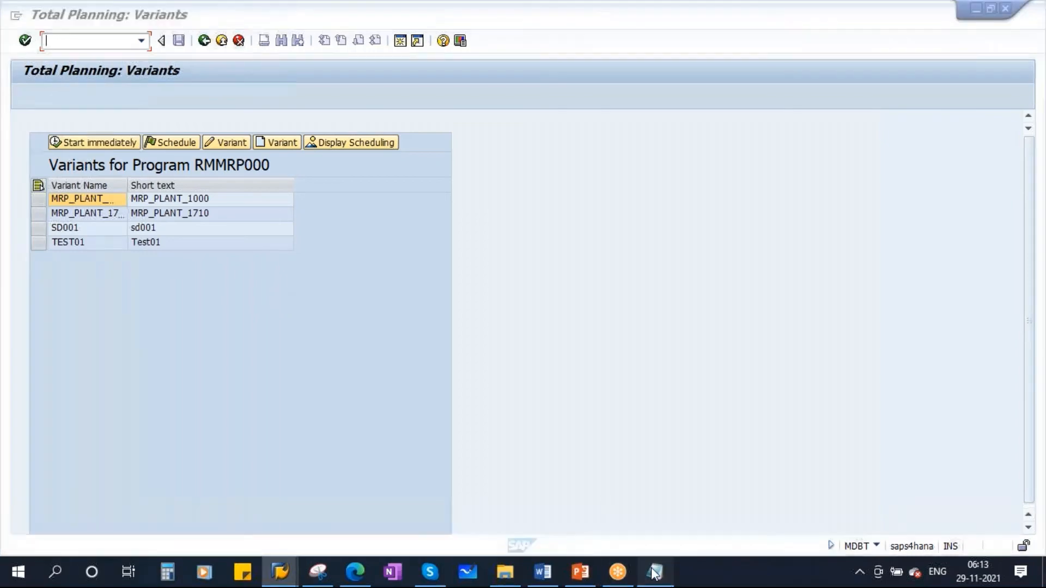
click(644, 272)
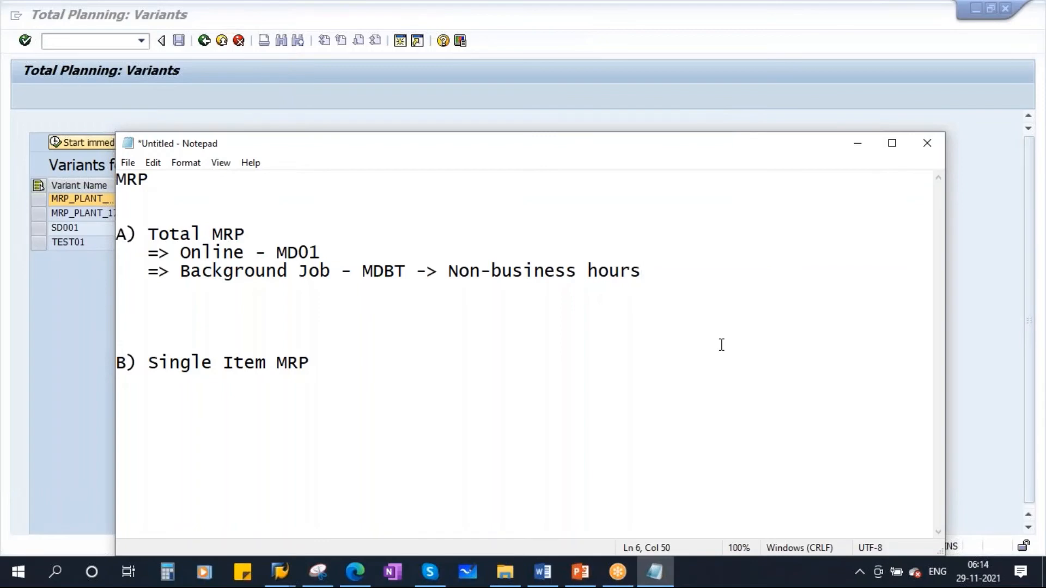
key(Return)
key(BackSpace)
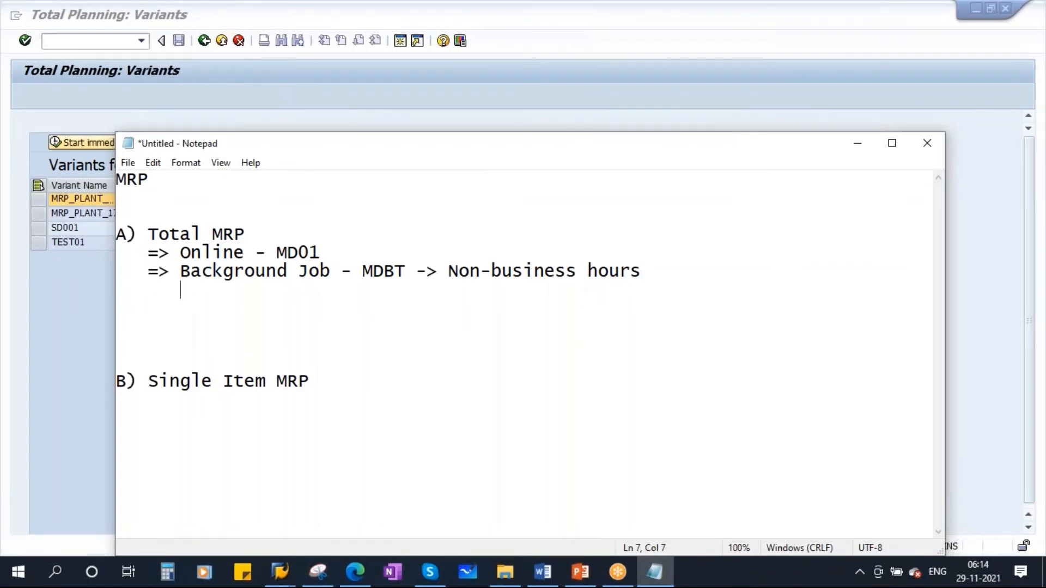
text(frequen)
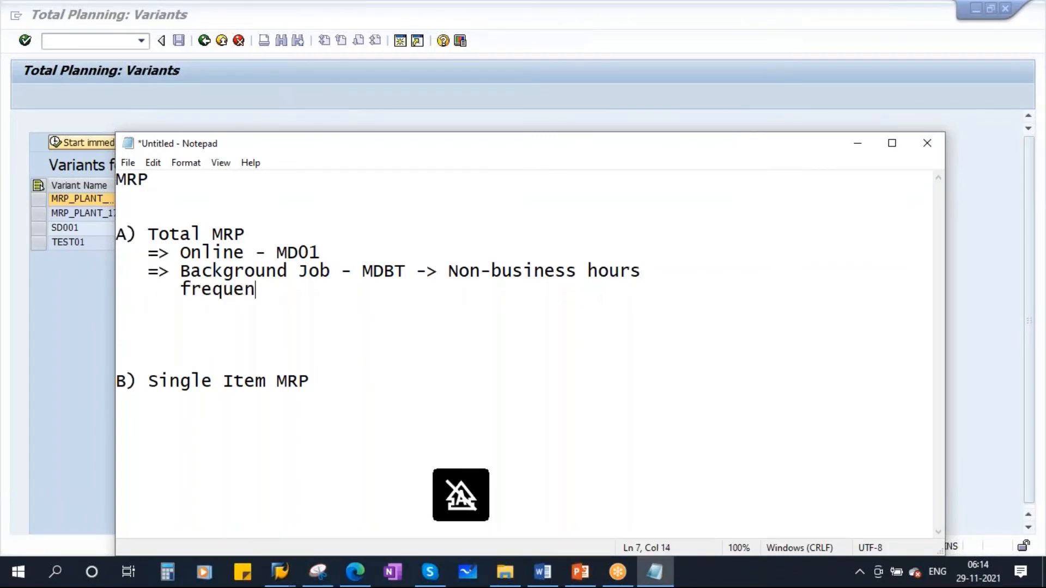
text(cy and ti)
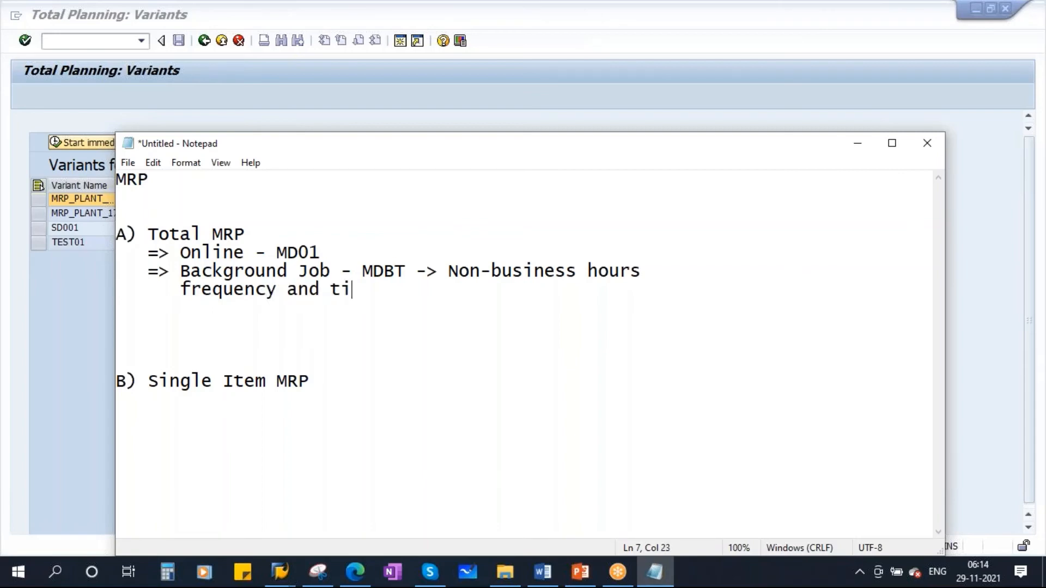
text(me)
Insert "(D,W,M)" after the word "frequency" in the new line of the notes.
key(Left)
key(Left)
key(Left)
key(Left)
key(Left)
key(Left)
key(Left)
key(Left)
text((D)
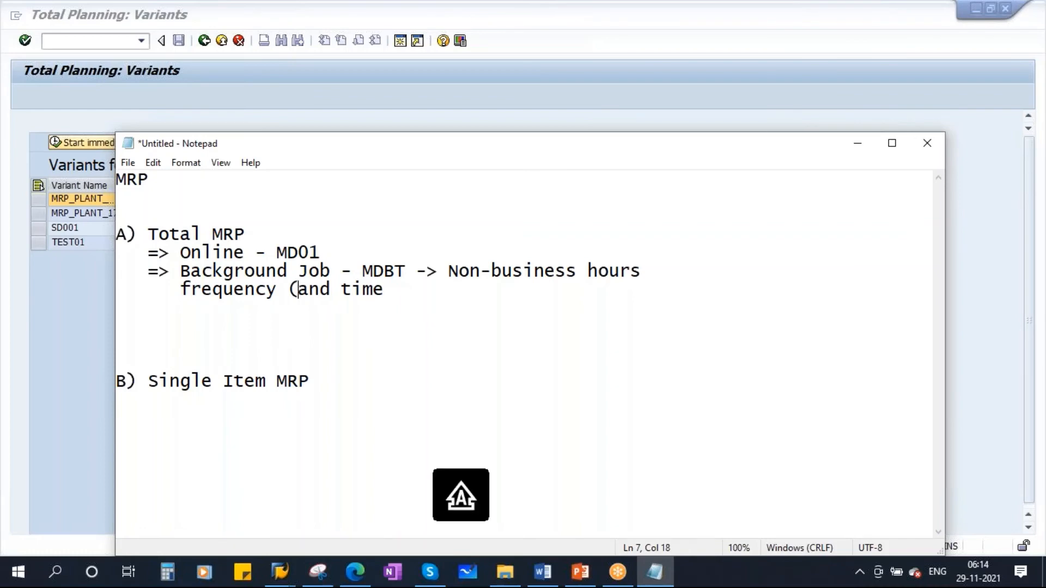
text(,W)
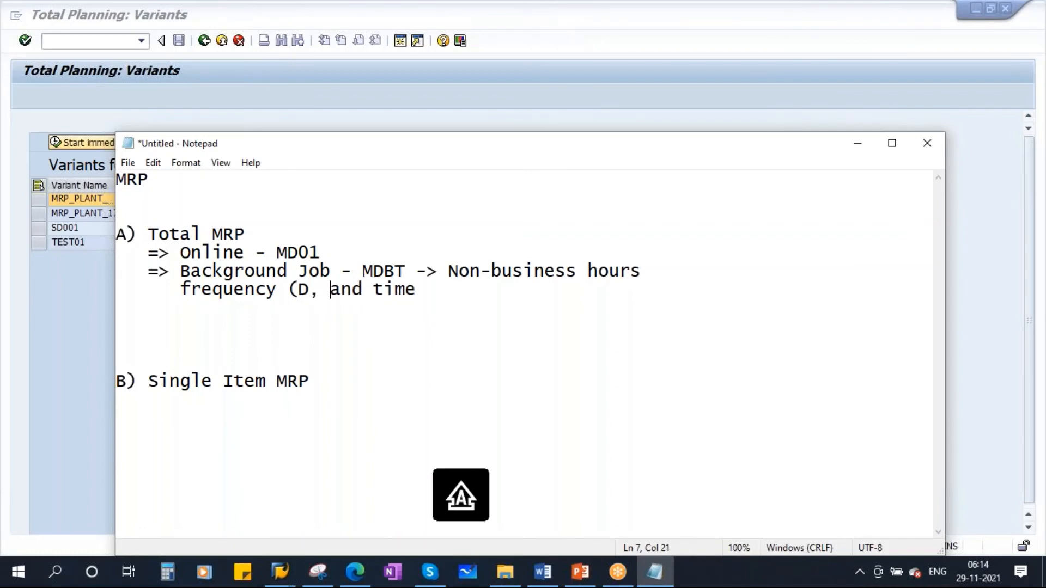
key(Left)
text(W, M)
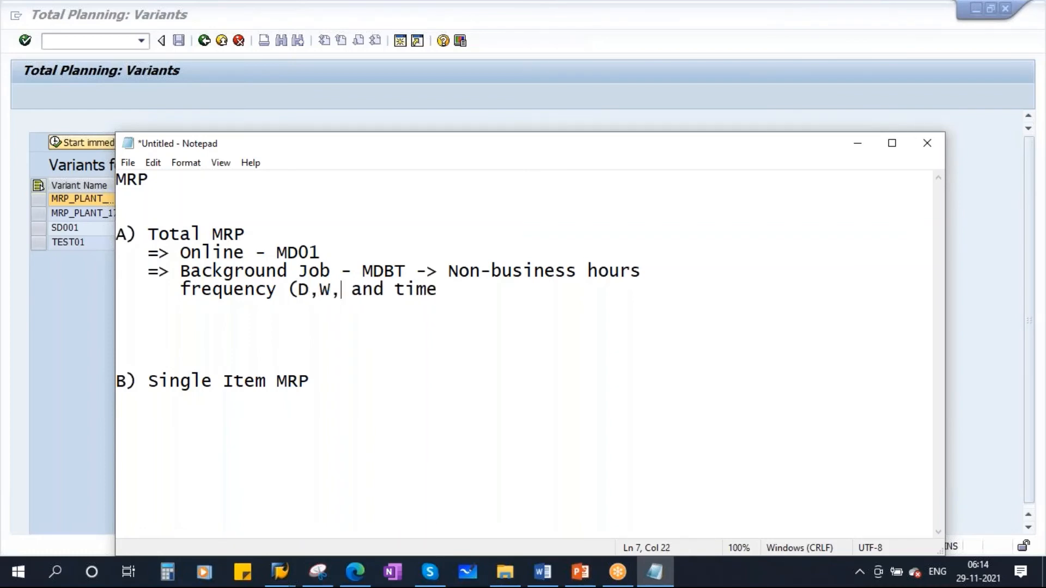
key(BackSpace)
key(BackSpace)
text(M))
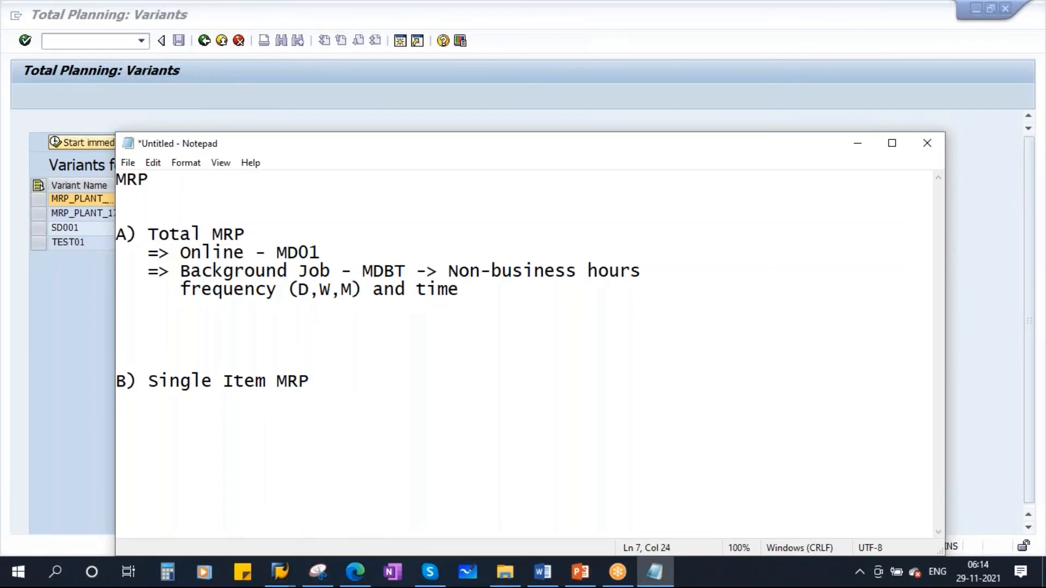
Add "(1.00 AM)" after the word "time" at the end of the frequency line.
click(492, 298)
key(BackSpace)
text((1.00 AM)
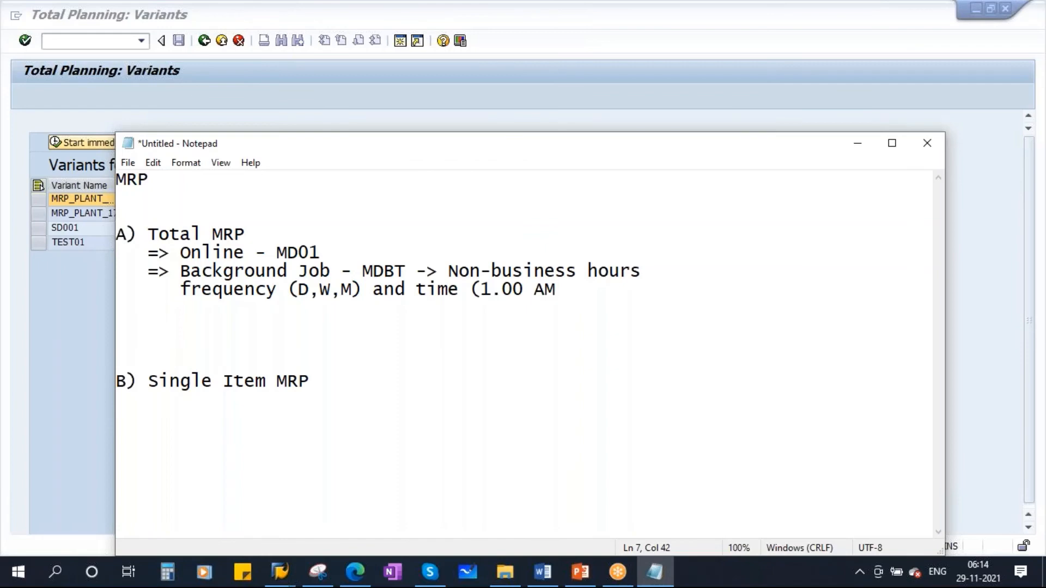
text())
click(333, 291)
click(479, 289)
Highlight the "Total MRP" heading in the notes and switch to PowerPoint to show the Total MRP Planning Sequence slide.
drag(148, 235, 256, 235)
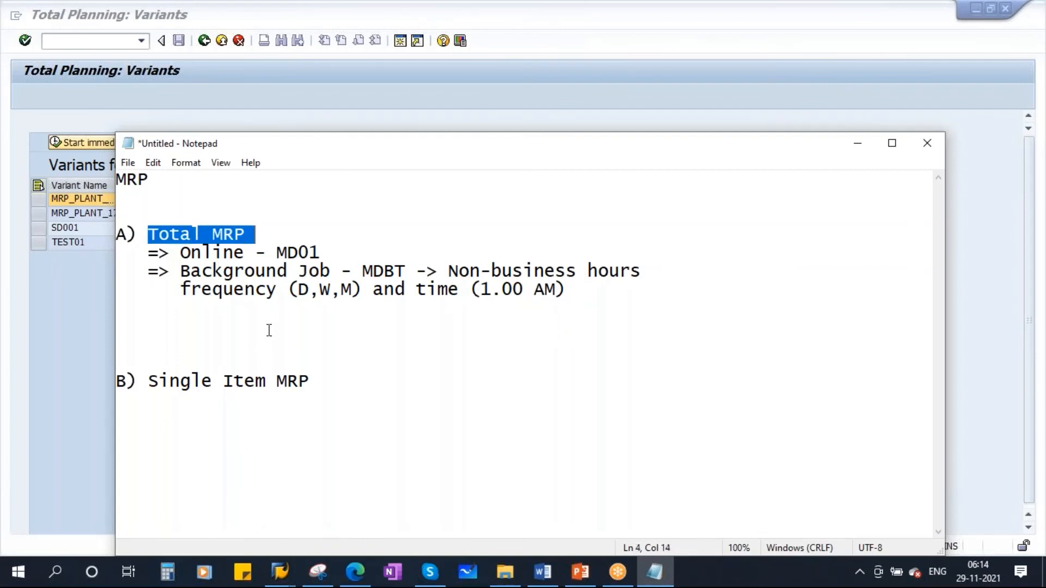
click(581, 572)
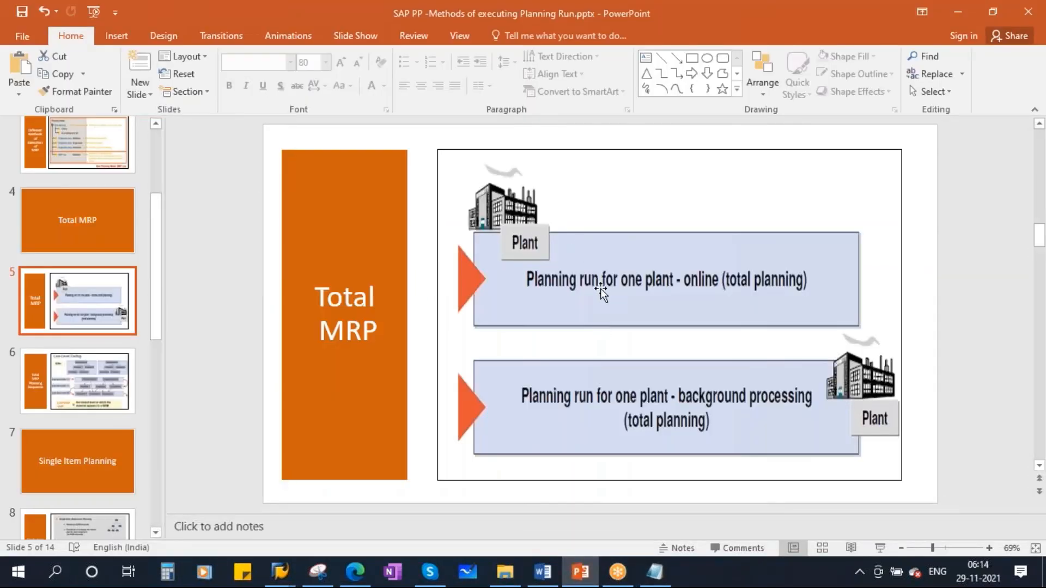
key(Page_Down)
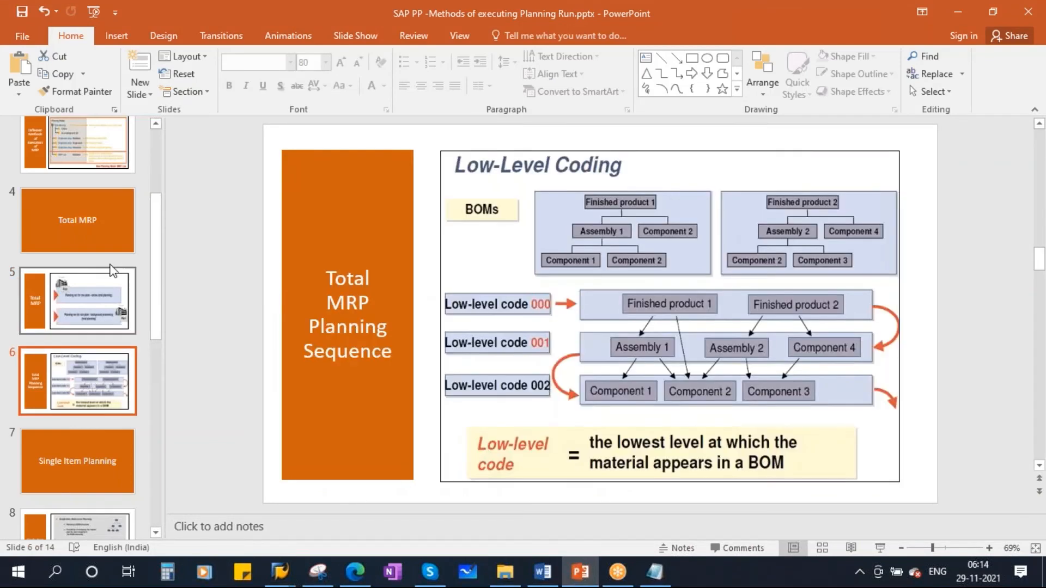